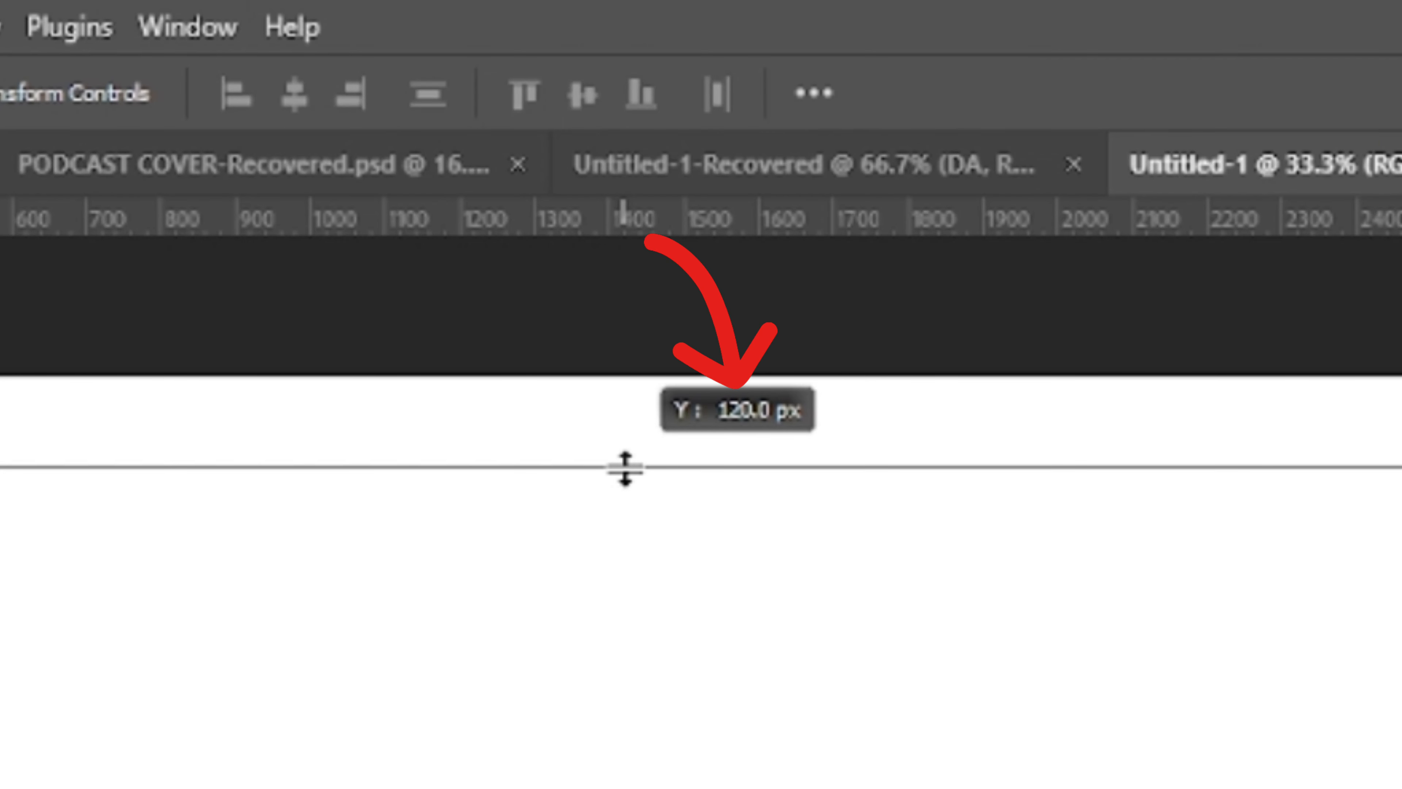
Place two horizontal guides on the 2560 × 1440 px canvas, at about 510 px and 930 px from its upper edge
{"action": "left_click_drag", "start_coordinate": [625, 469], "coordinate": [623, 507]}
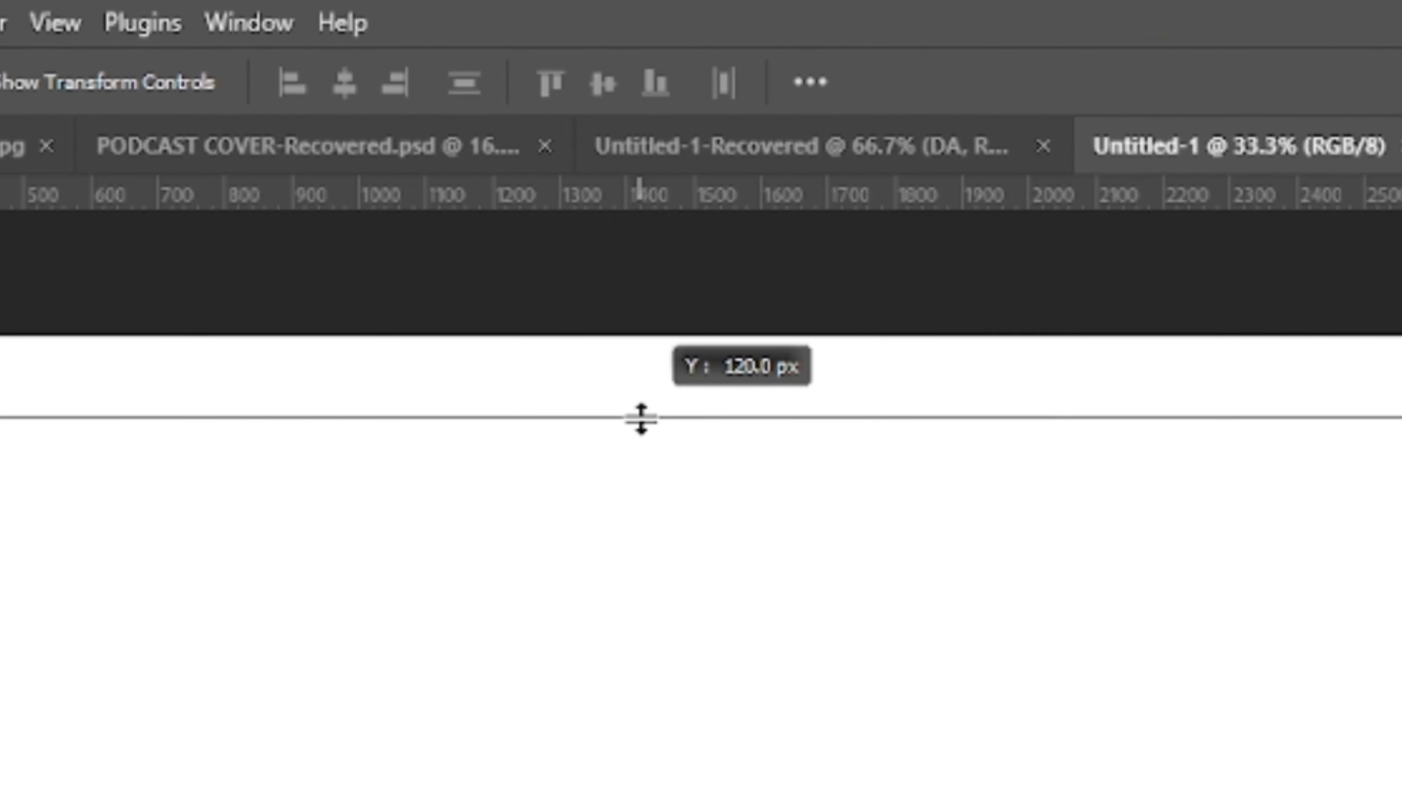
{"action": "left_click_drag", "start_coordinate": [661, 379], "coordinate": [662, 412]}
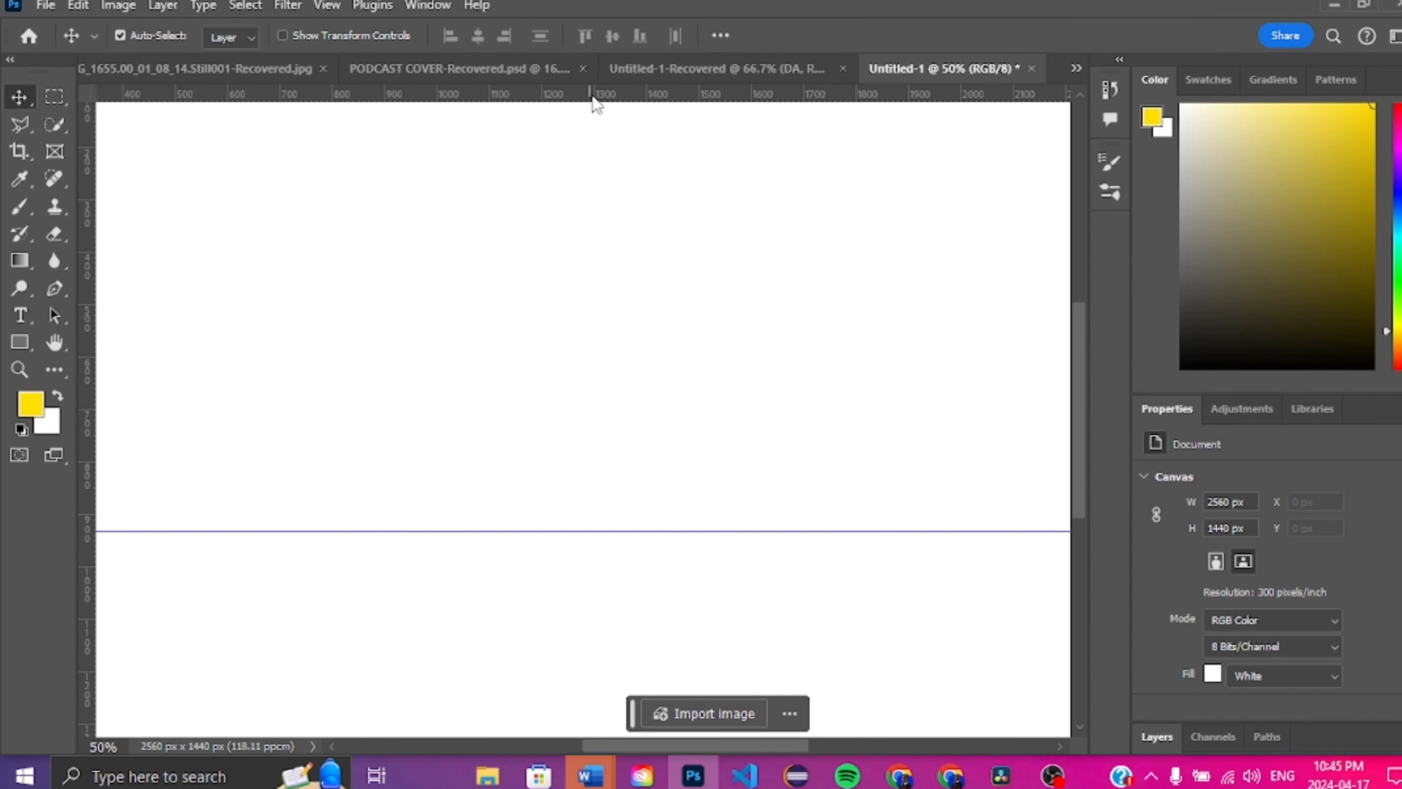
{"action": "left_click_drag", "start_coordinate": [593, 98], "coordinate": [661, 531]}
{"action": "key", "text": "ctrl+plus"}
{"action": "key", "text": "ctrl+minus"}
Place a vertical guide at about 2050 px to mark the right boundary of the safe area
{"action": "left_click_drag", "start_coordinate": [593, 95], "coordinate": [526, 549]}
{"action": "key", "text": "ctrl+plus"}
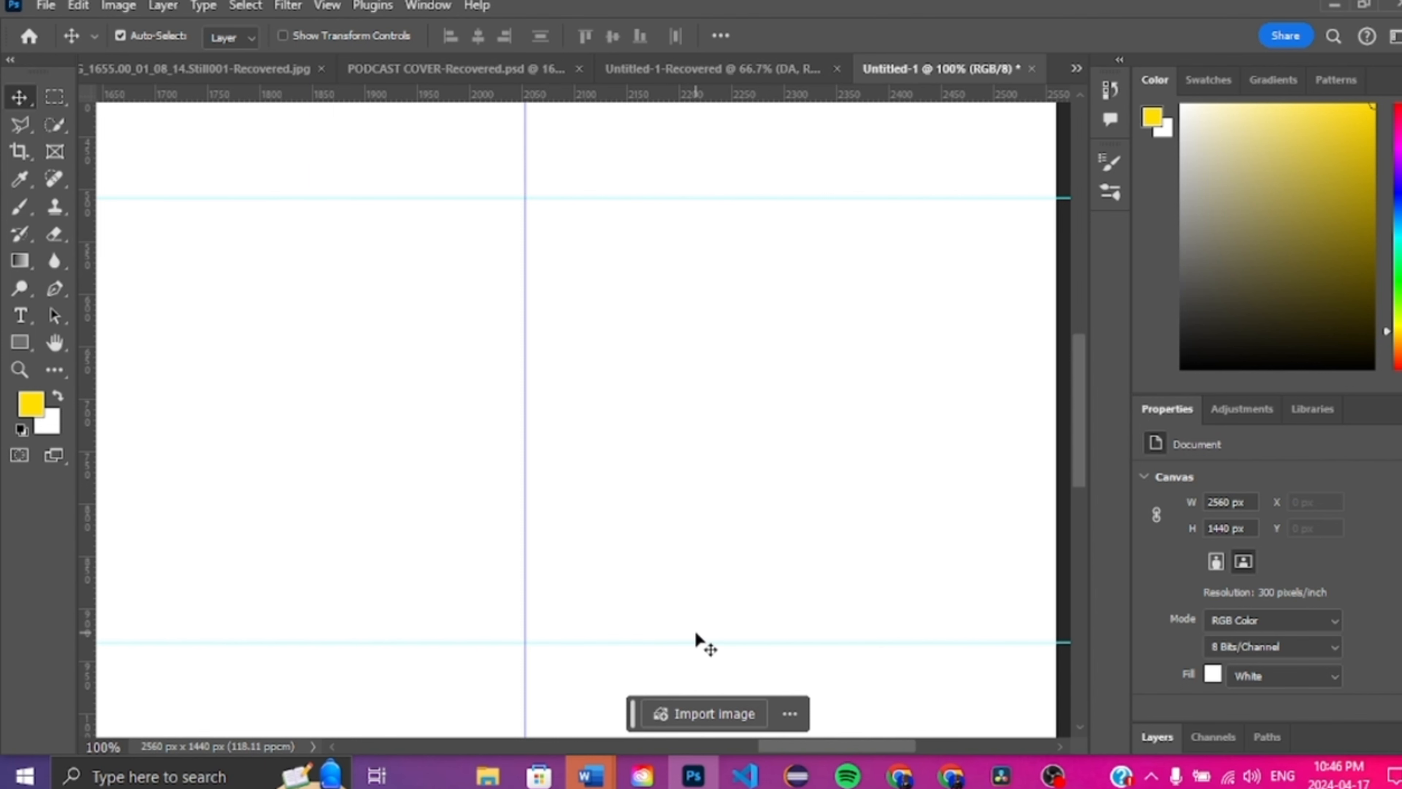
{"action": "key", "text": "ctrl+minus"}
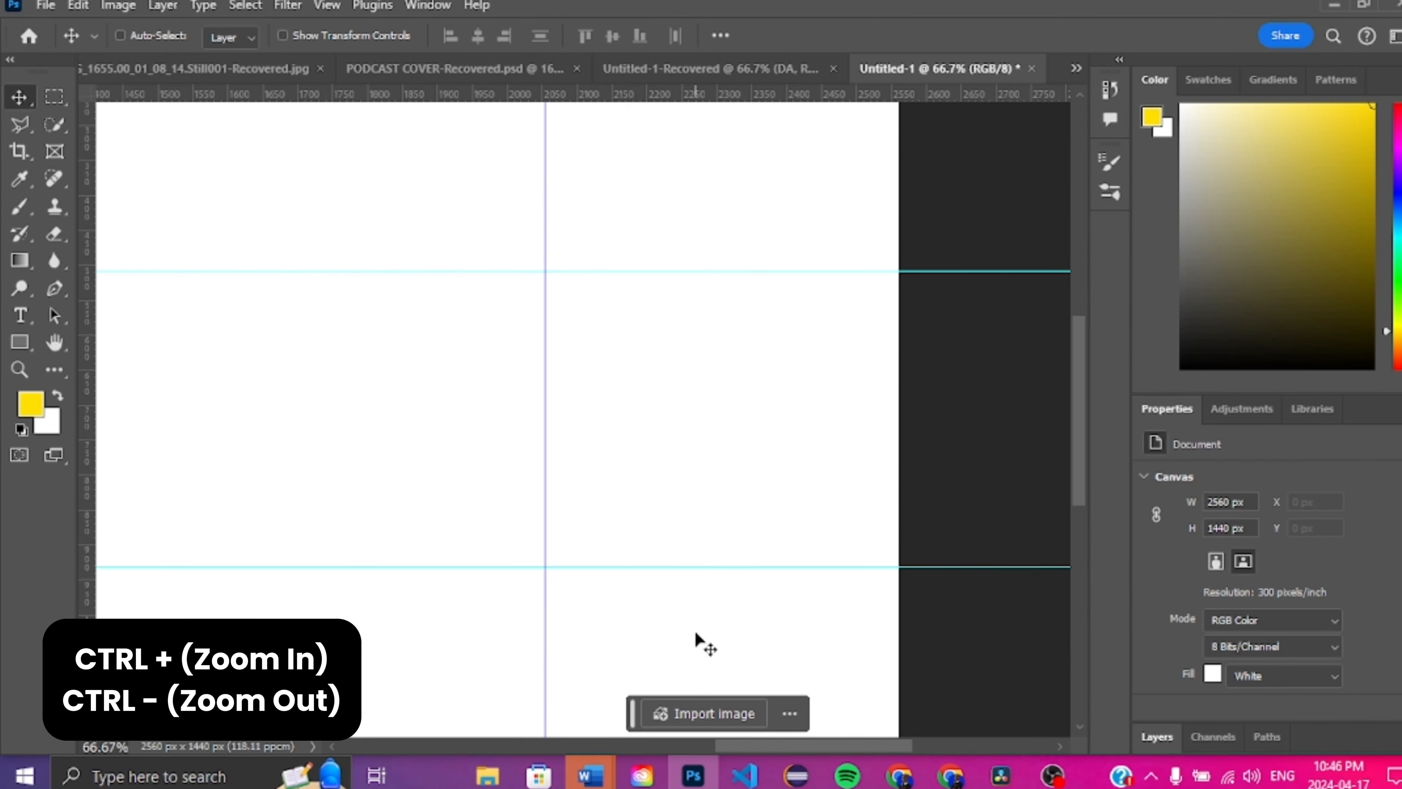
{"action": "key", "text": "ctrl+minus"}
{"action": "key", "text": "ctrl+minus"}
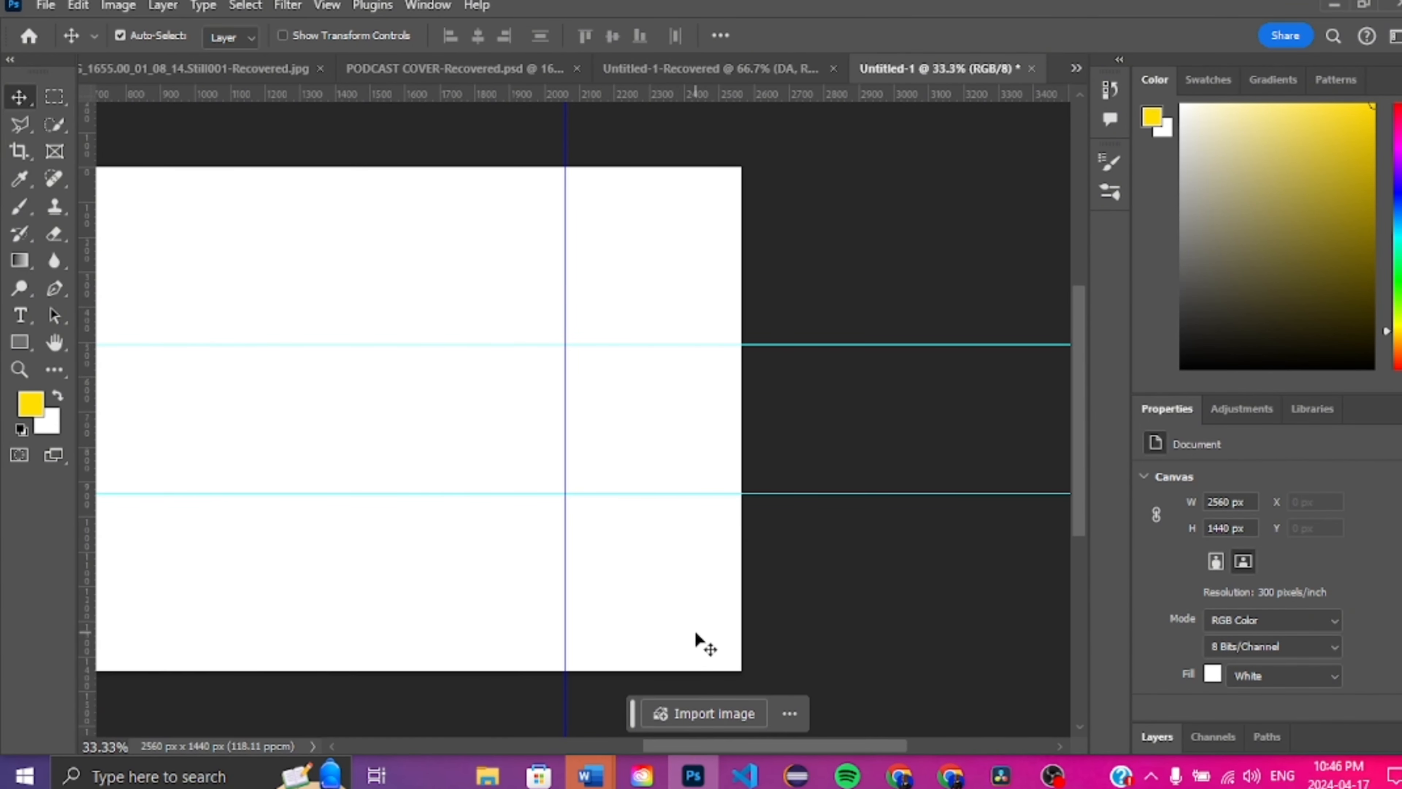
Place a second vertical guide at about 509 px to mark the left boundary of the safe area
{"action": "left_click_drag", "start_coordinate": [716, 748], "coordinate": [617, 751]}
{"action": "left_click_drag", "start_coordinate": [87, 517], "coordinate": [200, 464]}
{"action": "key", "text": "ctrl+plus"}
{"action": "key", "text": "ctrl+plus"}
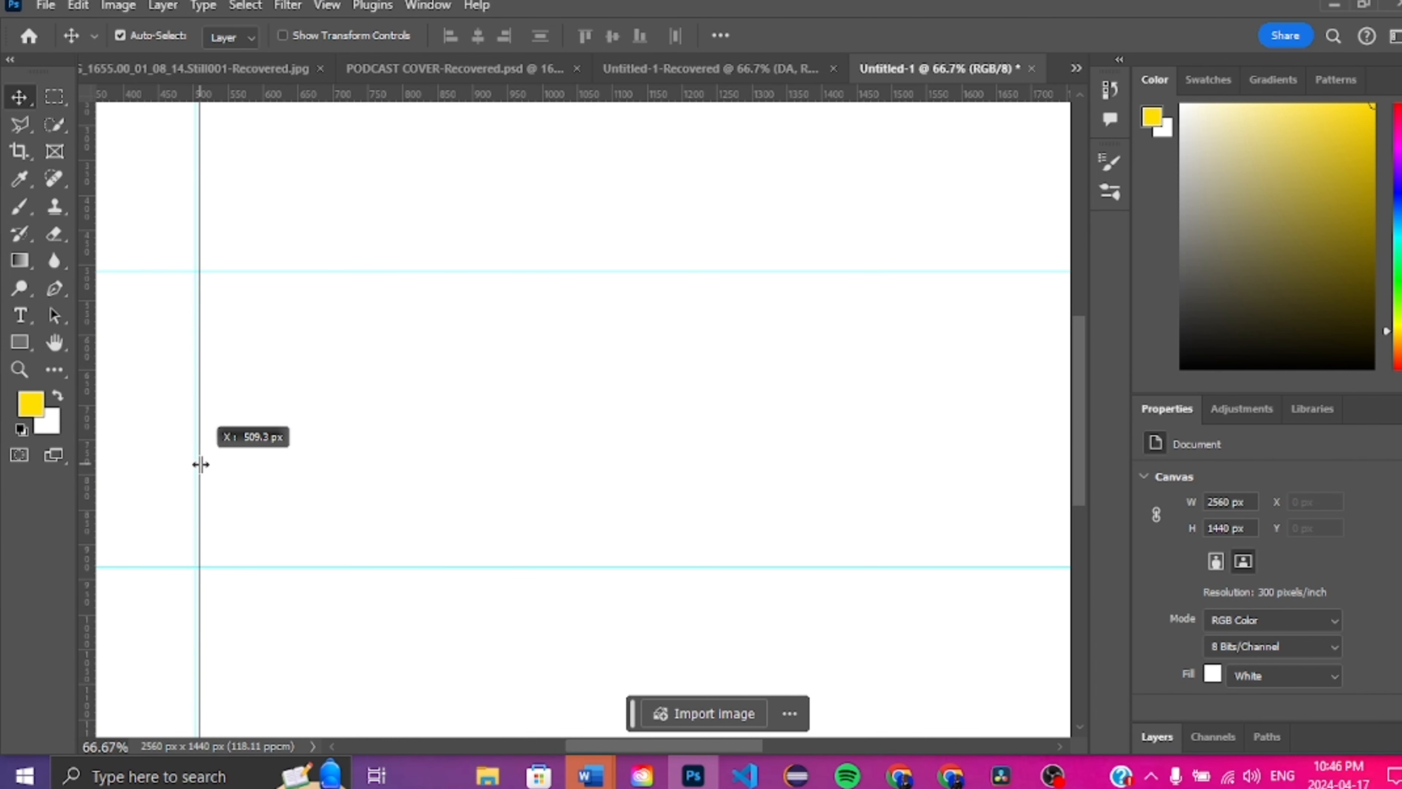
{"action": "left_click_drag", "start_coordinate": [201, 464], "coordinate": [201, 464]}
{"action": "key", "text": "ctrl+minus"}
{"action": "key", "text": "ctrl+minus"}
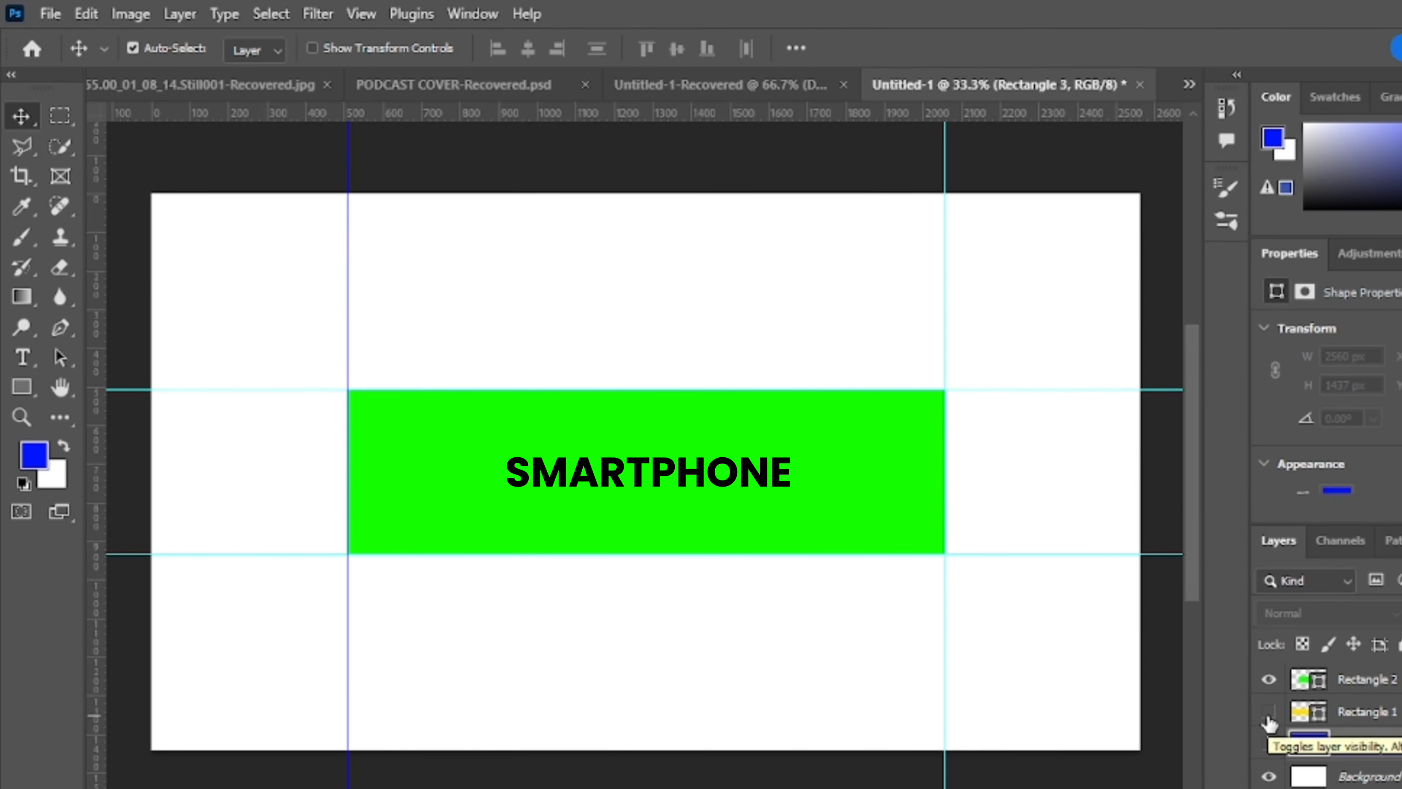
Toggle the visibility of the Rectangle 1 layer to check the banner area displayed on laptops
{"action": "left_click", "coordinate": [1267, 715]}
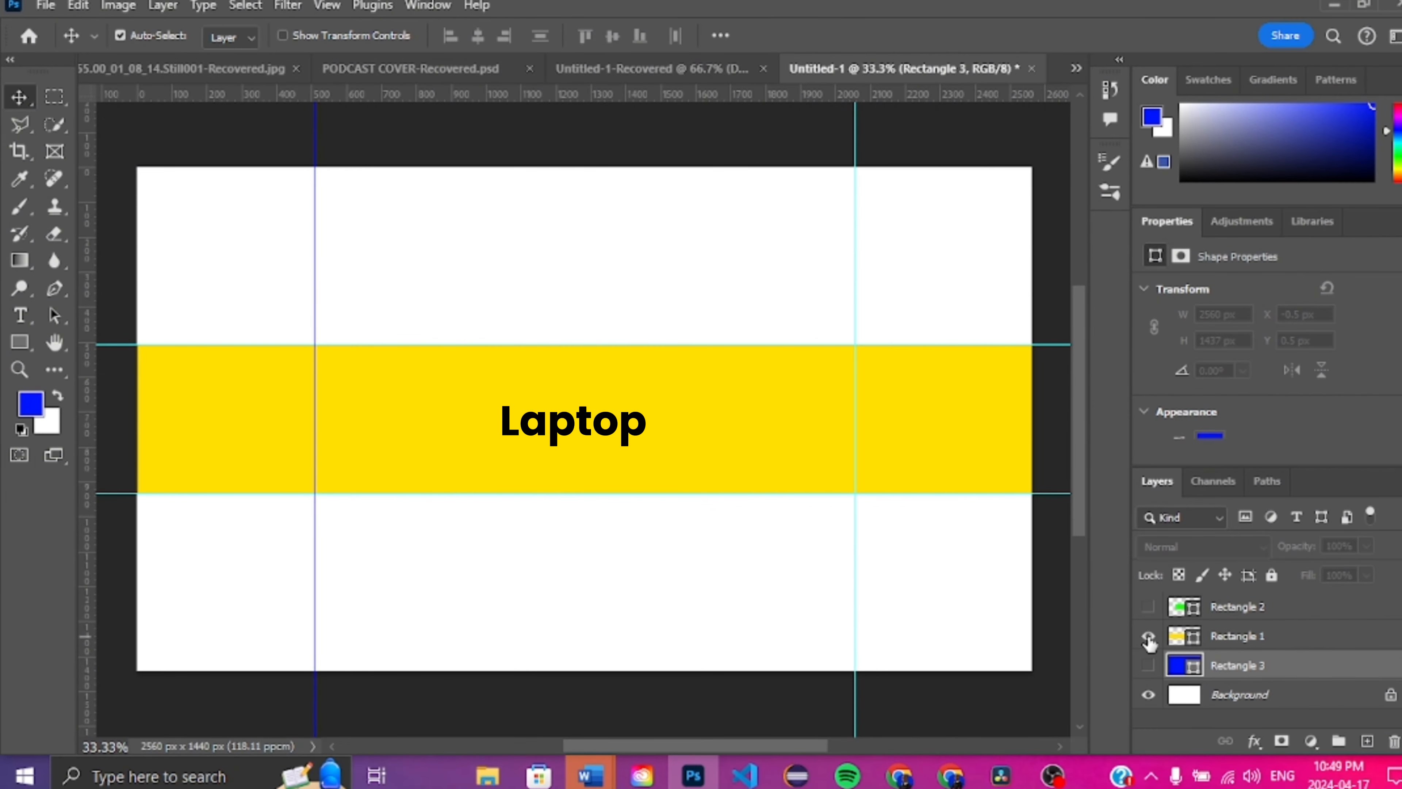
{"action": "left_click", "coordinate": [1149, 637]}
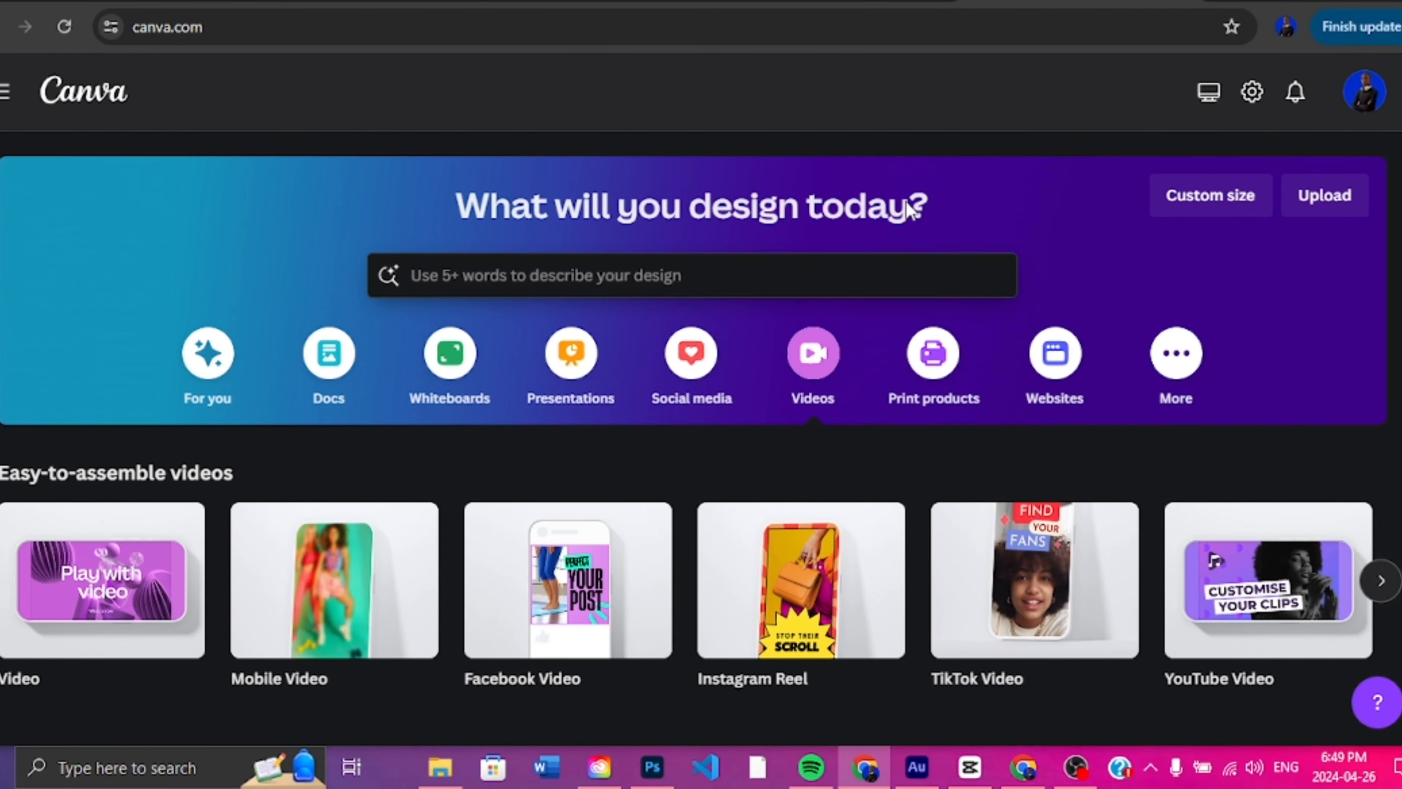
Switch to Canva, search its templates for "youtube bann" and try to create a blank YouTube Banner
{"action": "left_click", "coordinate": [831, 265]}
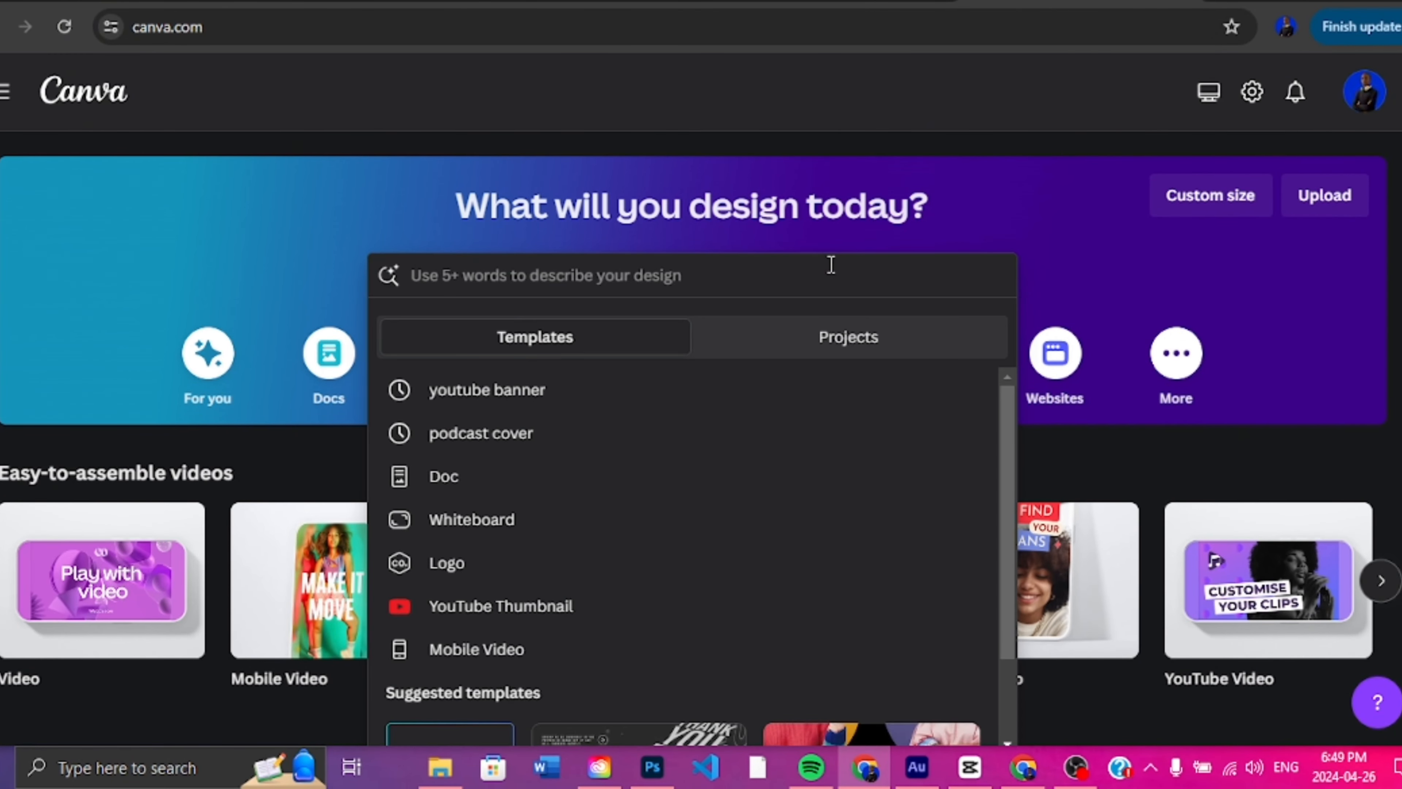
{"action": "type", "text": "youtube "}
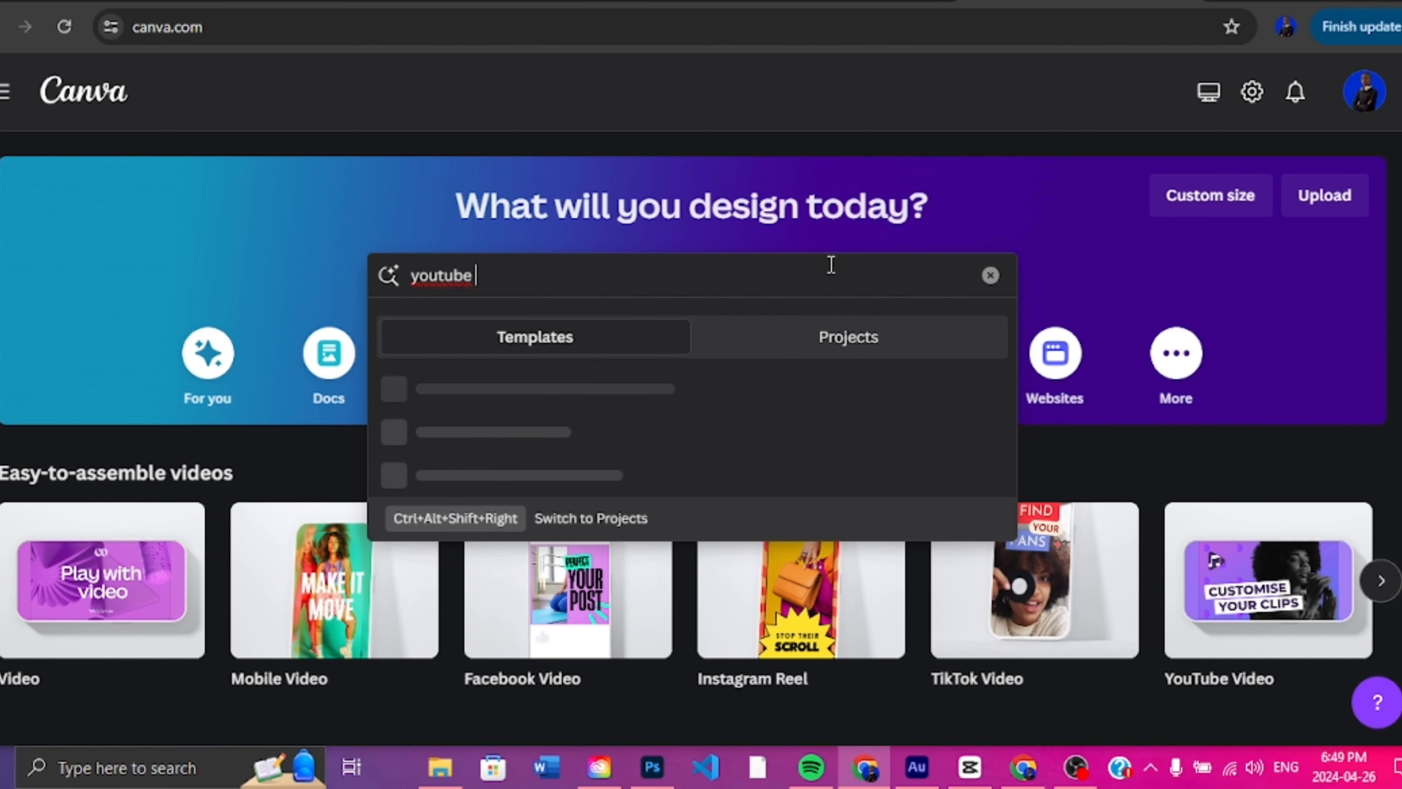
{"action": "type", "text": "bann"}
{"action": "left_click", "coordinate": [623, 561]}
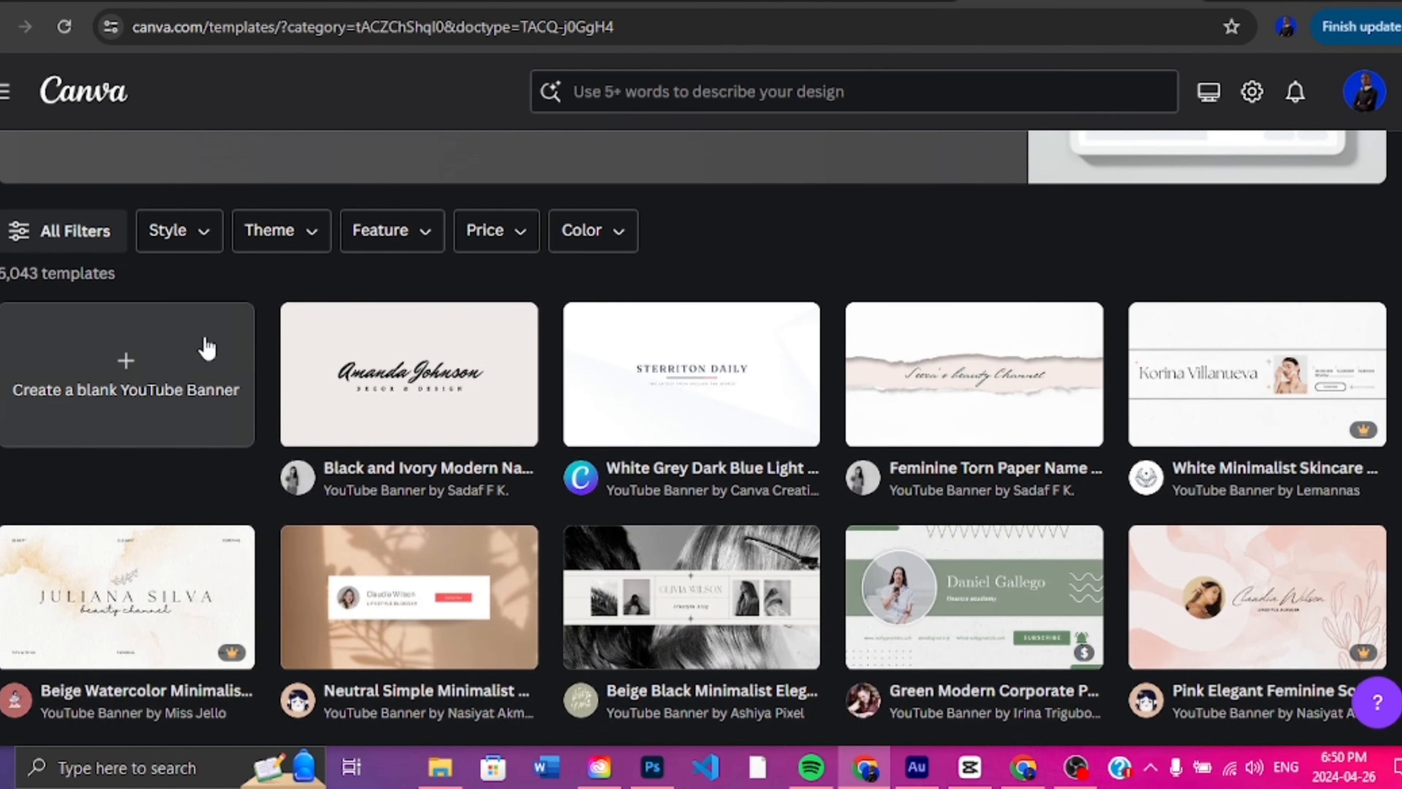
{"action": "left_click", "coordinate": [207, 348]}
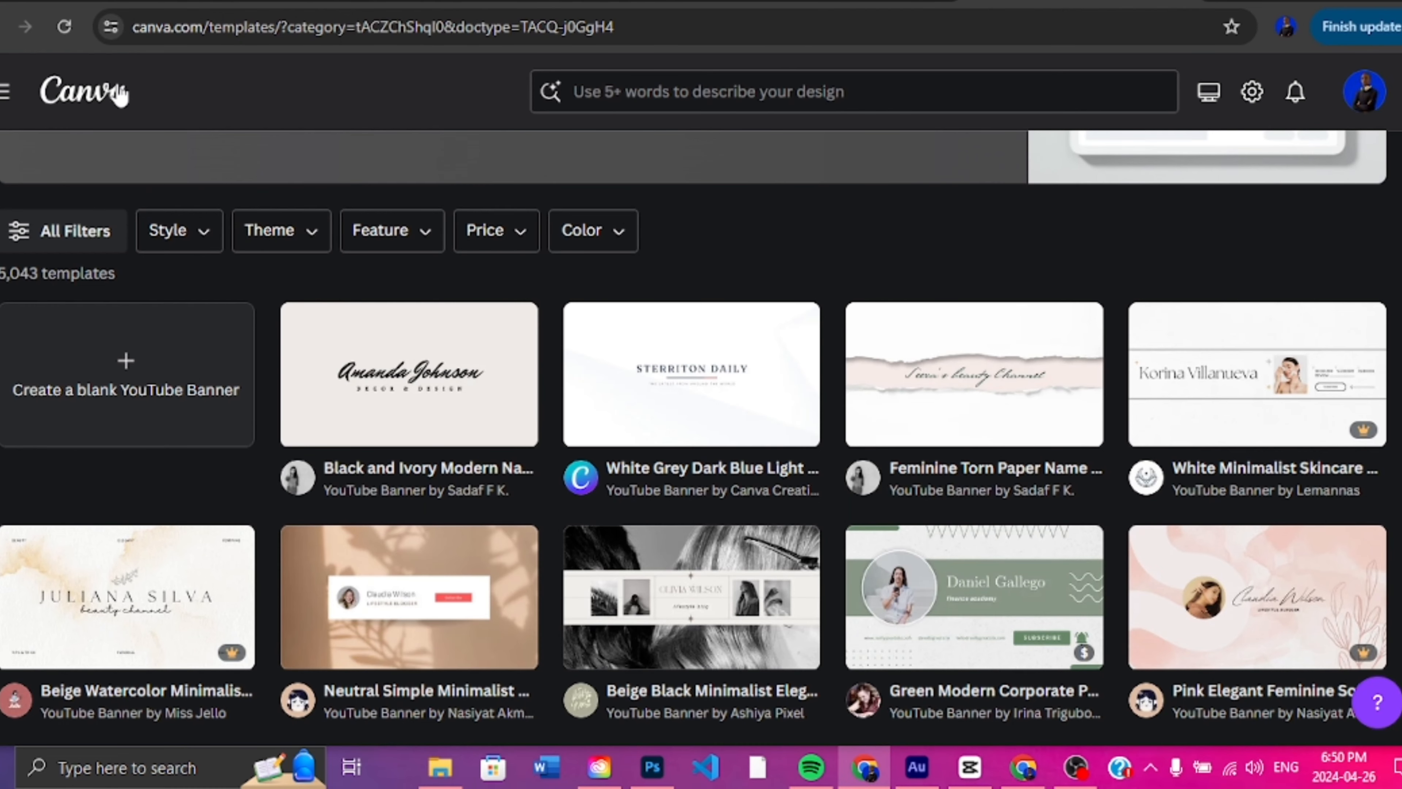
Return to the Canva home page and create a blank custom-size design of 2560 × 1440 px
{"action": "left_click", "coordinate": [119, 95]}
{"action": "left_click", "coordinate": [1218, 191]}
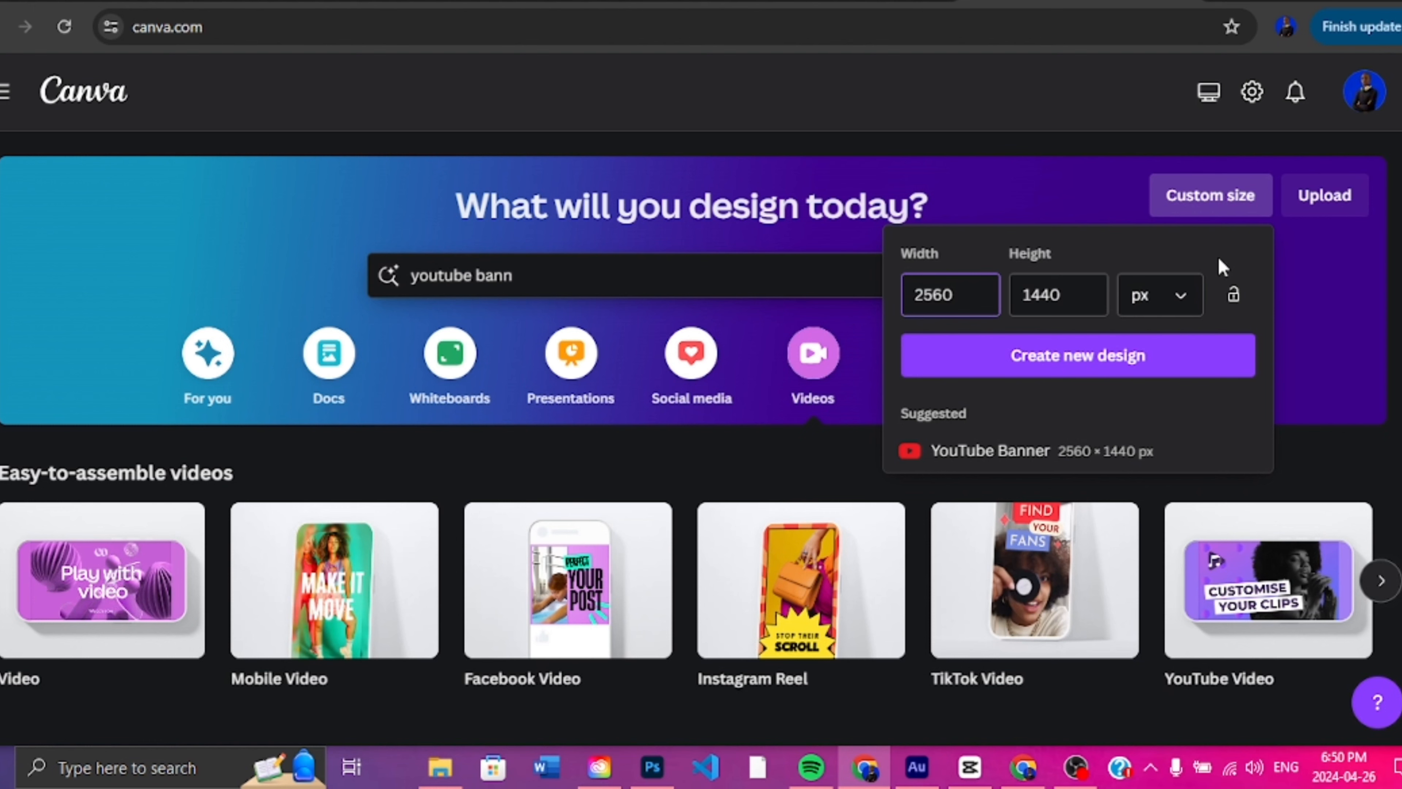
{"action": "left_click", "coordinate": [1153, 358]}
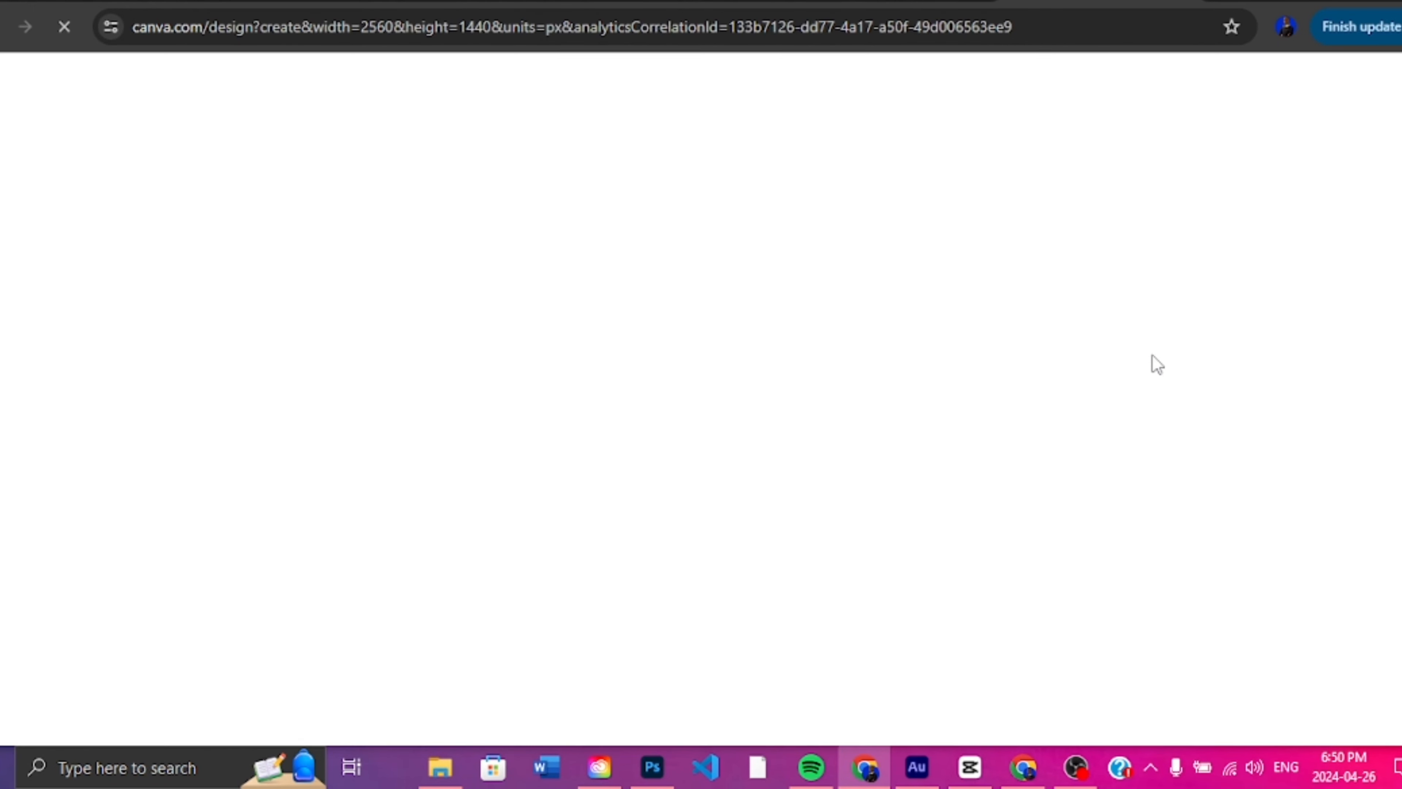
{"action": "left_click", "coordinate": [441, 445]}
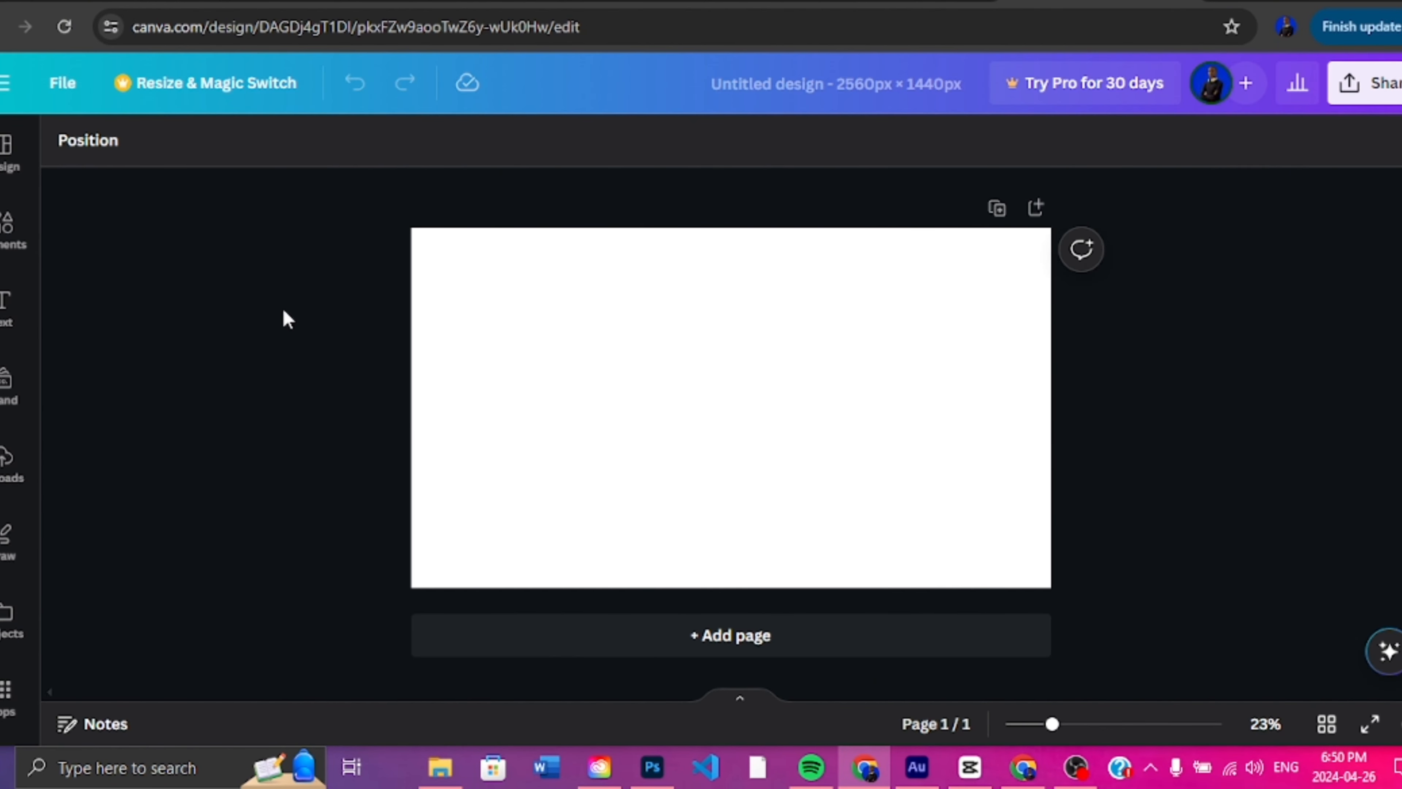
Show the rulers and guides for the blank banner design
{"action": "left_click", "coordinate": [70, 86]}
{"action": "mouse_move", "coordinate": [295, 351]}
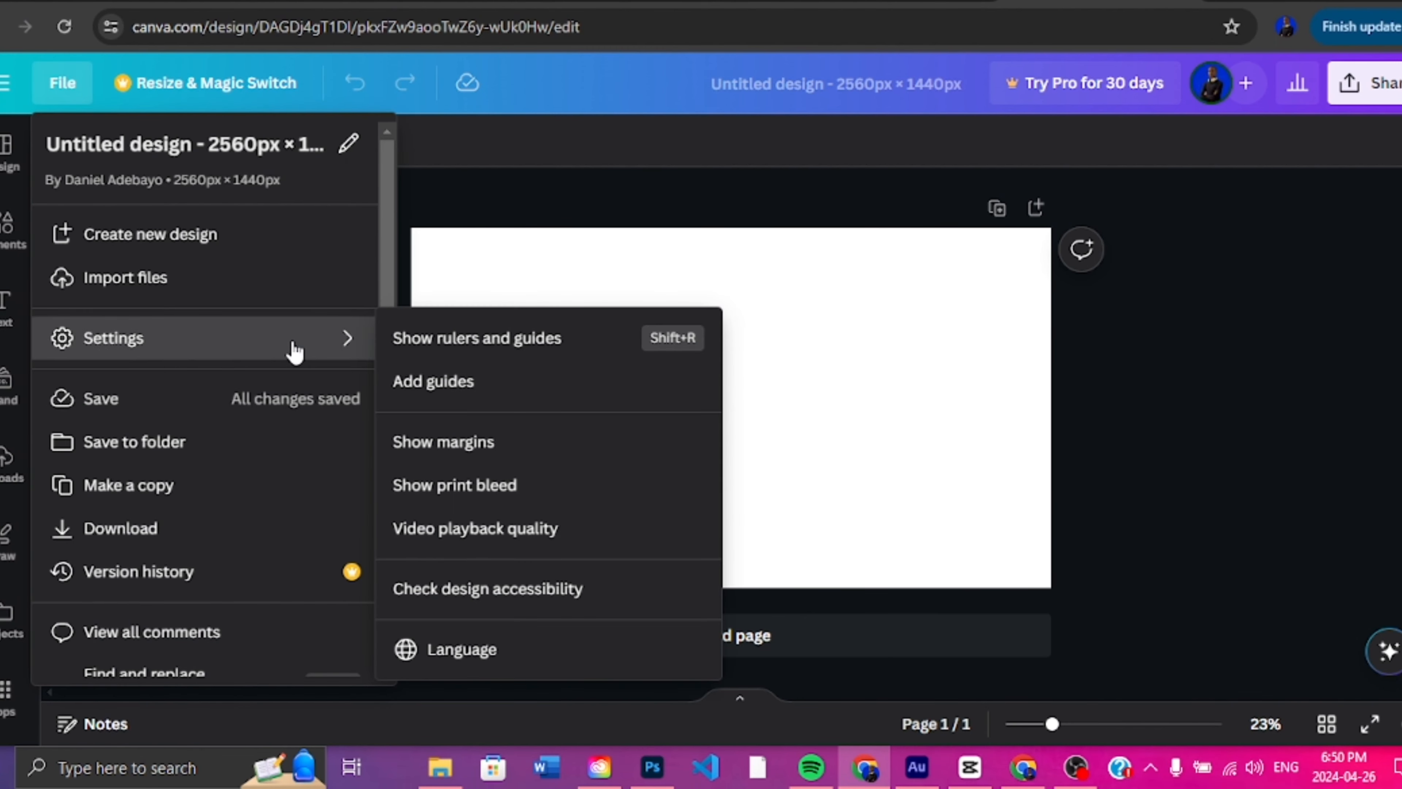
{"action": "left_click", "coordinate": [434, 342]}
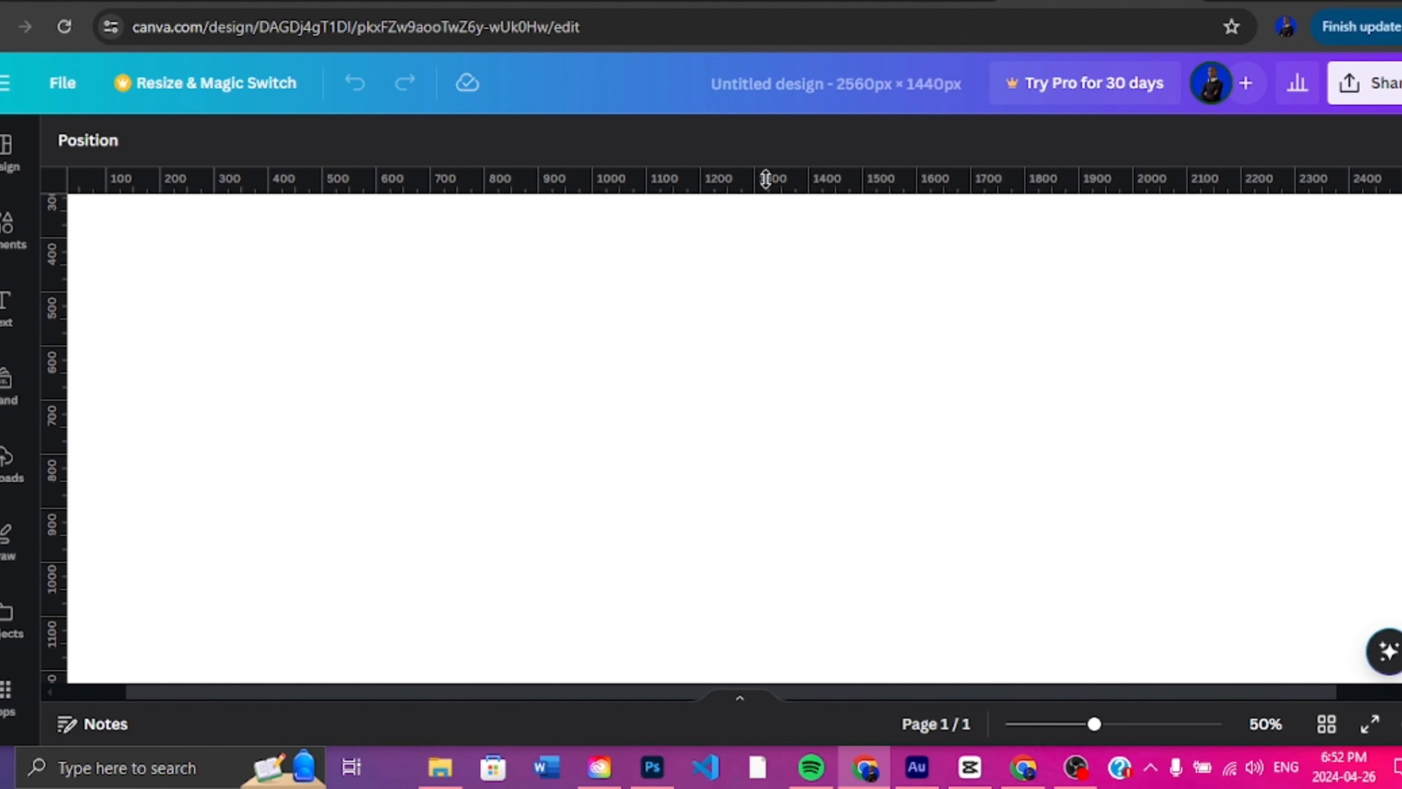
Place two horizontal guides on the page, at about 510 px and 930 px from its upper edge
{"action": "left_click_drag", "start_coordinate": [765, 179], "coordinate": [765, 203]}
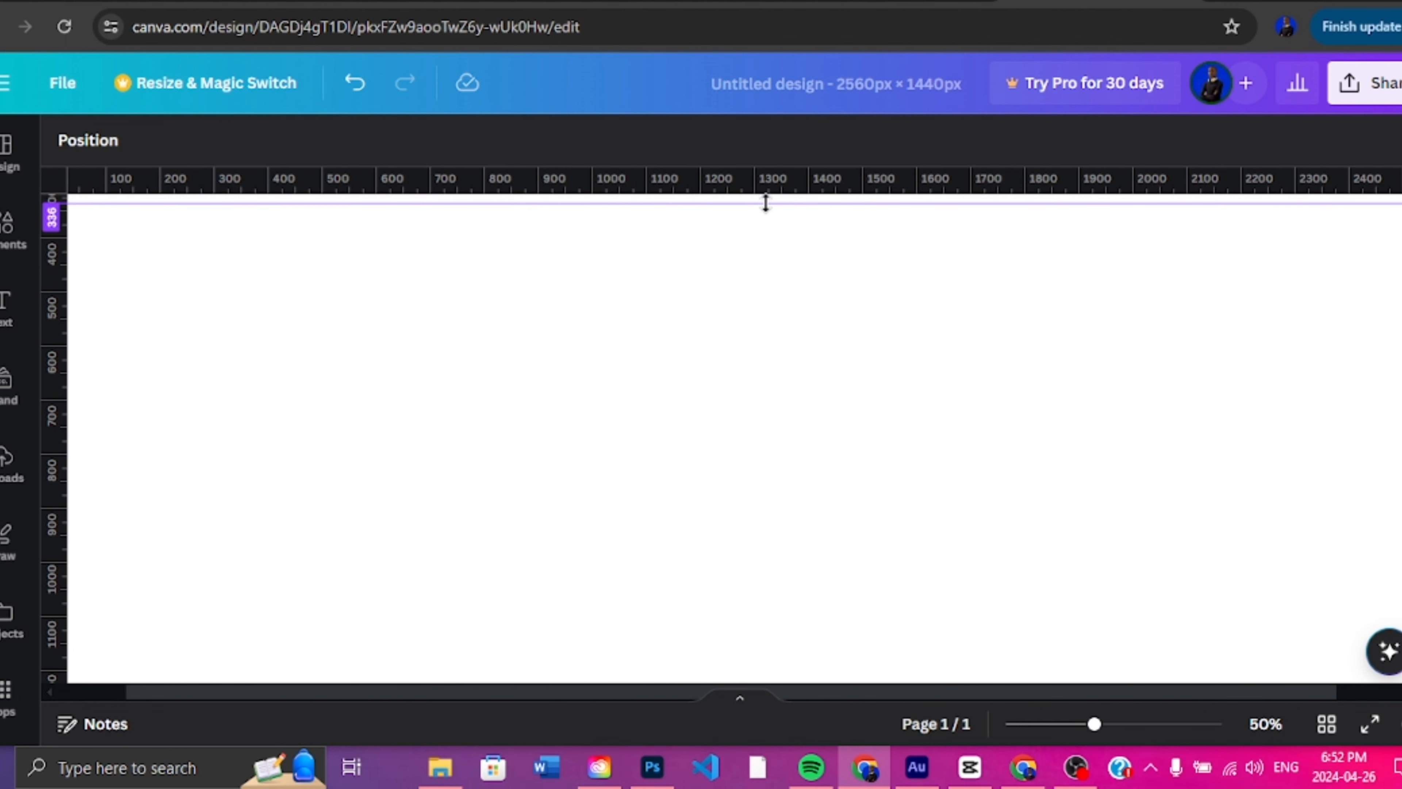
{"action": "left_click_drag", "start_coordinate": [765, 203], "coordinate": [773, 319]}
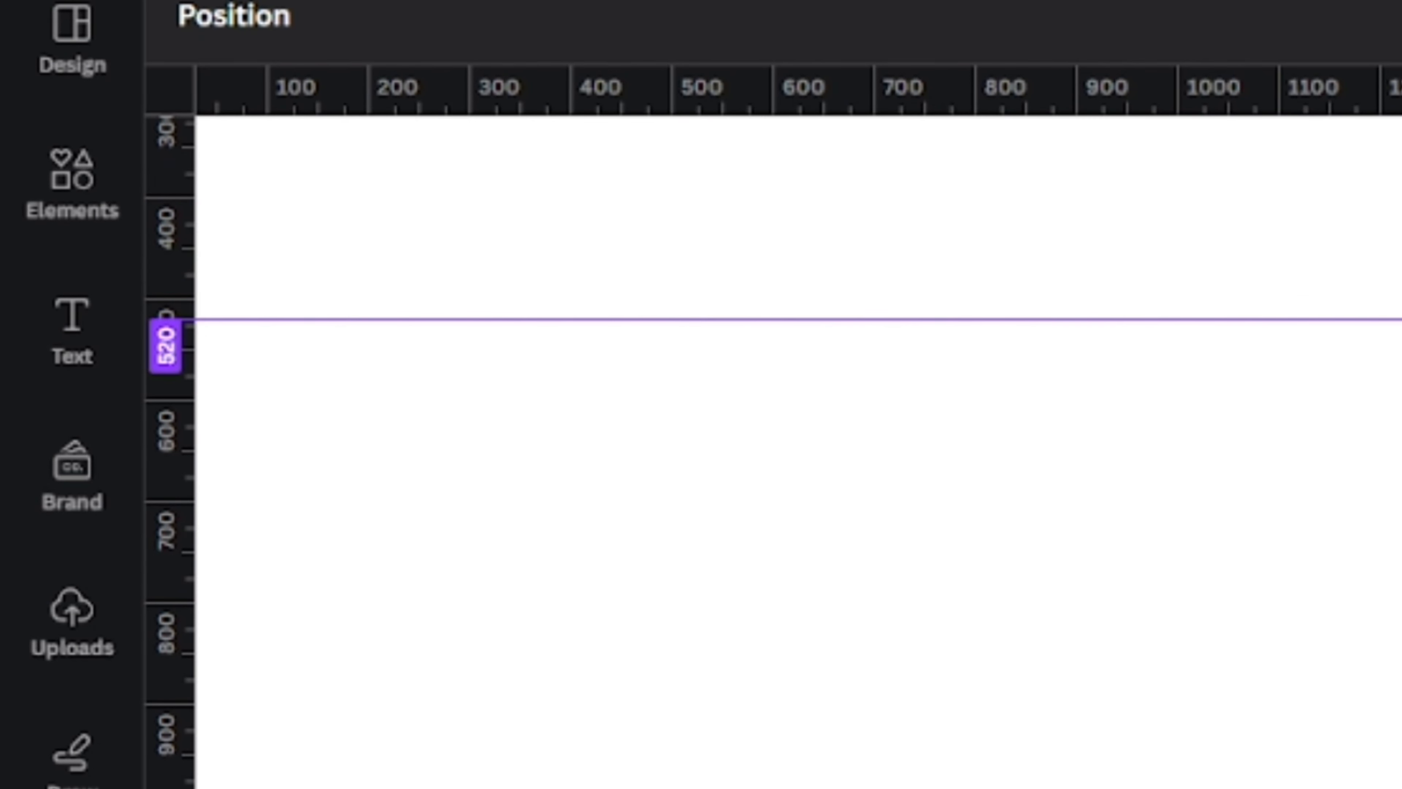
{"action": "left_click_drag", "start_coordinate": [1361, 319], "coordinate": [1361, 308]}
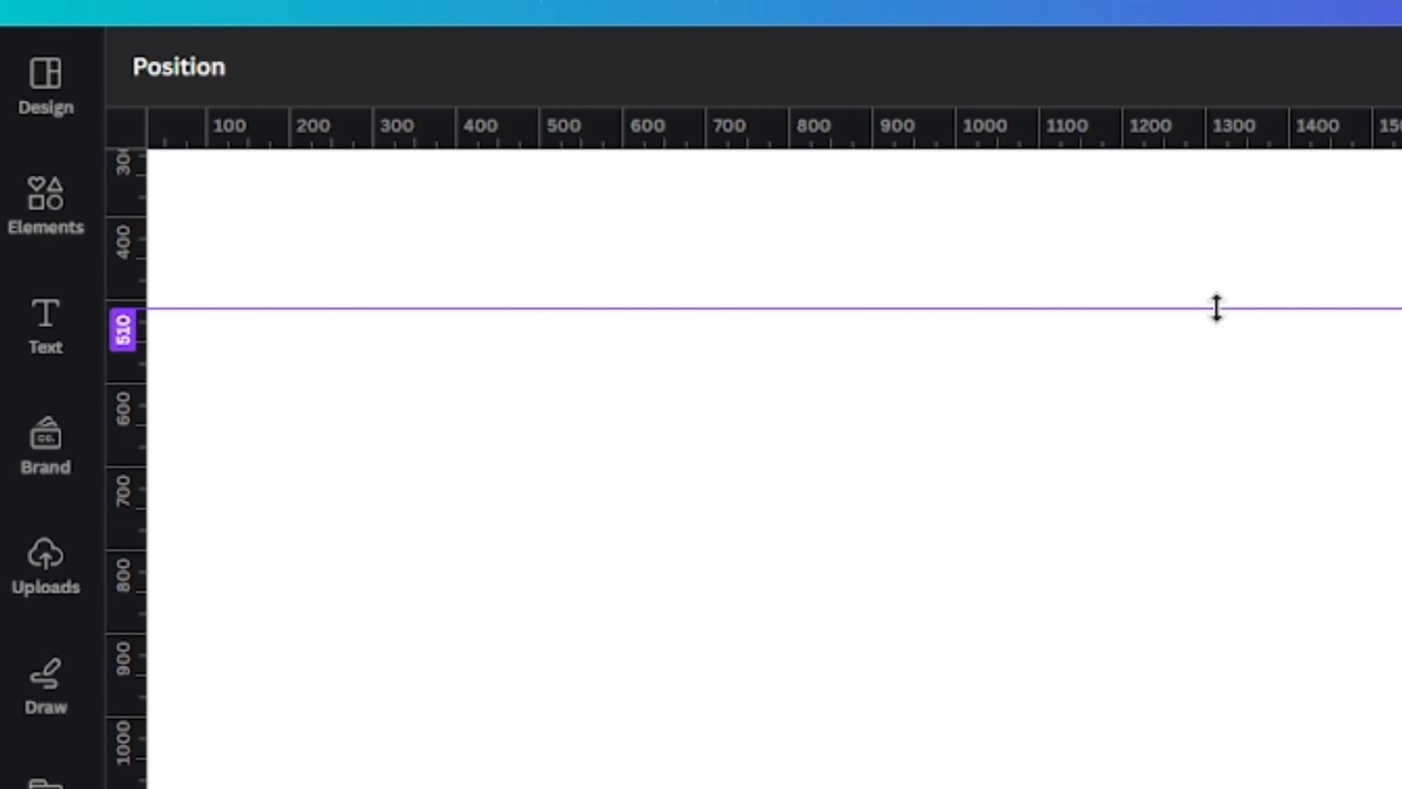
{"action": "left_click_drag", "start_coordinate": [1217, 308], "coordinate": [1217, 306]}
{"action": "left_click_drag", "start_coordinate": [934, 306], "coordinate": [932, 304]}
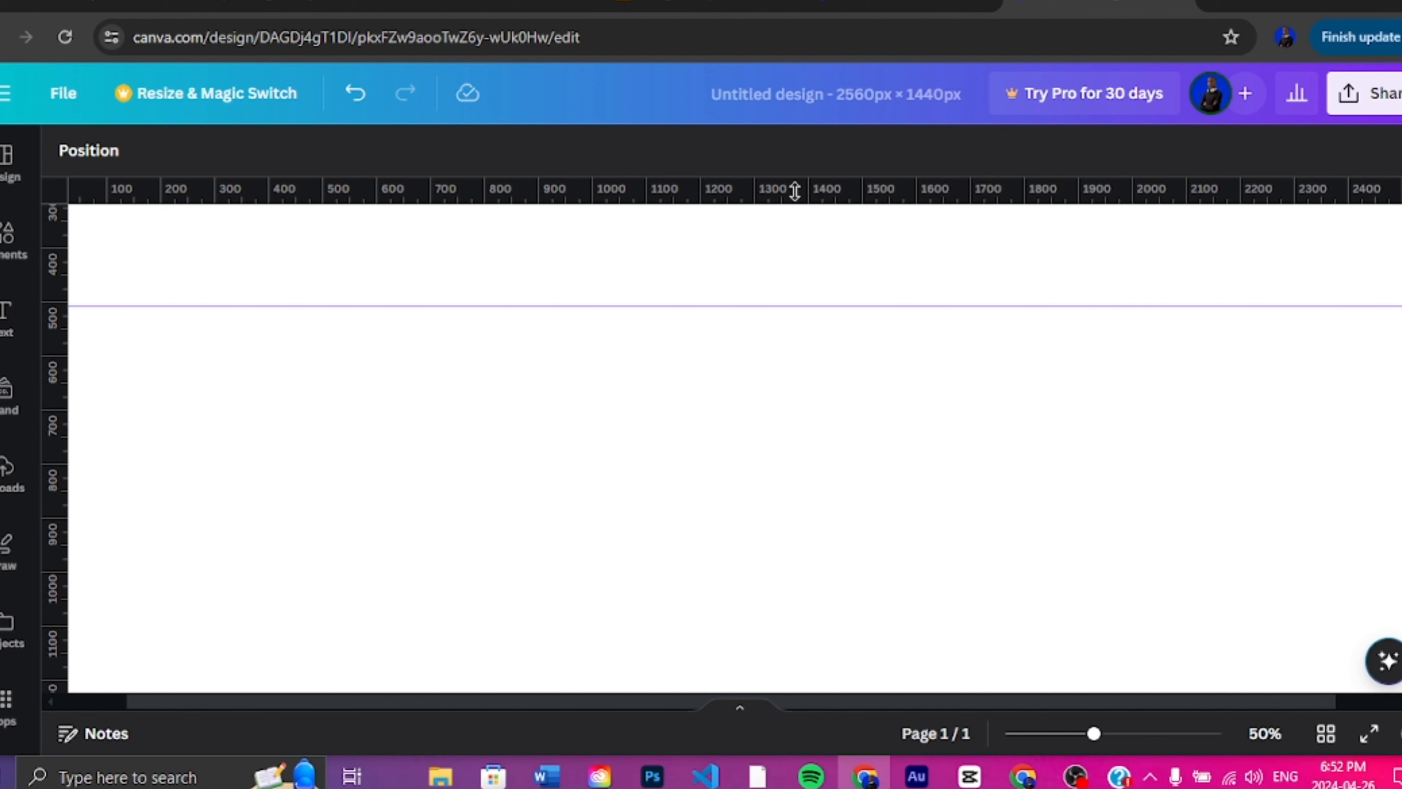
{"action": "left_click_drag", "start_coordinate": [795, 191], "coordinate": [791, 534]}
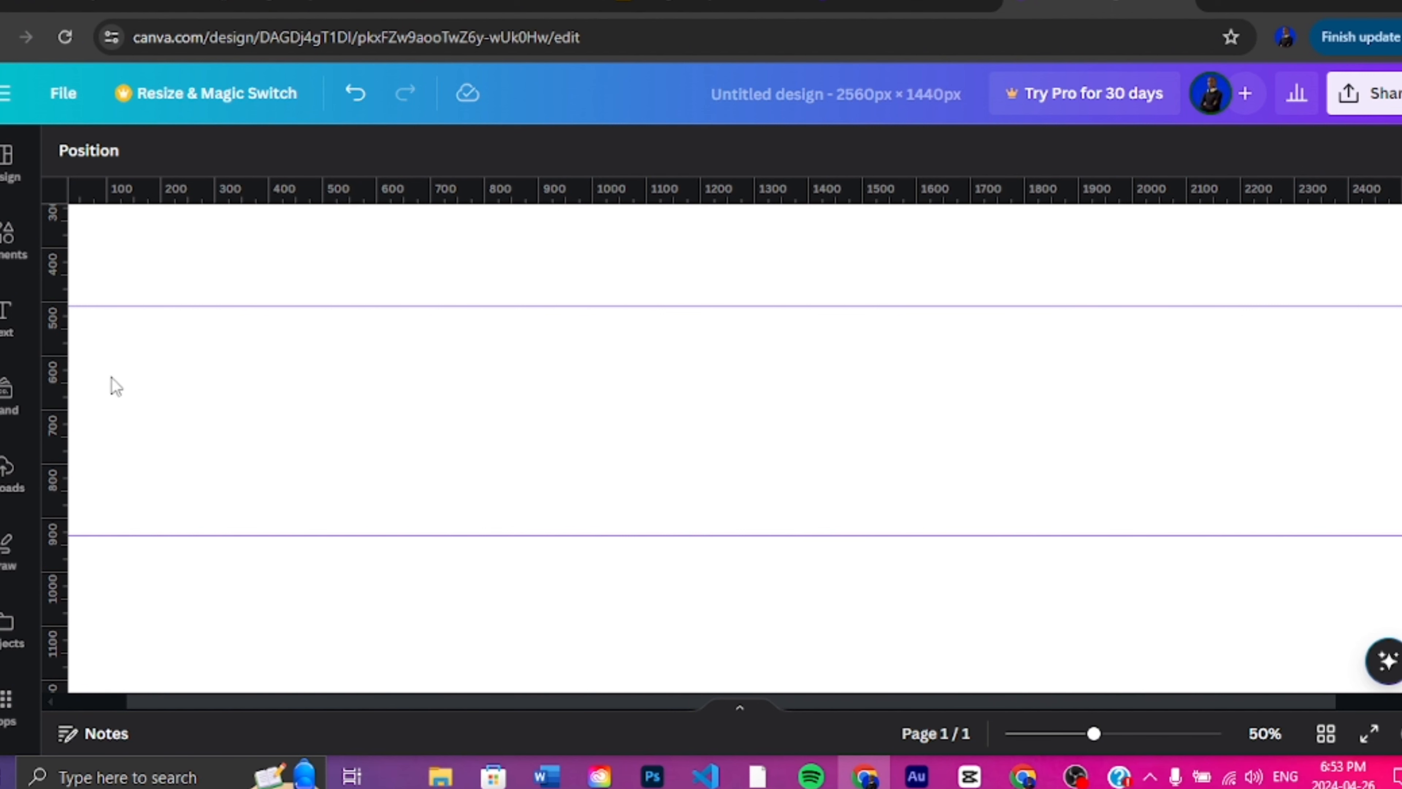
Place two vertical guides at about 2049 px and 510 px to close off the central safe area
{"action": "left_click_drag", "start_coordinate": [55, 365], "coordinate": [1161, 416]}
{"action": "key", "text": "ctrl+plus"}
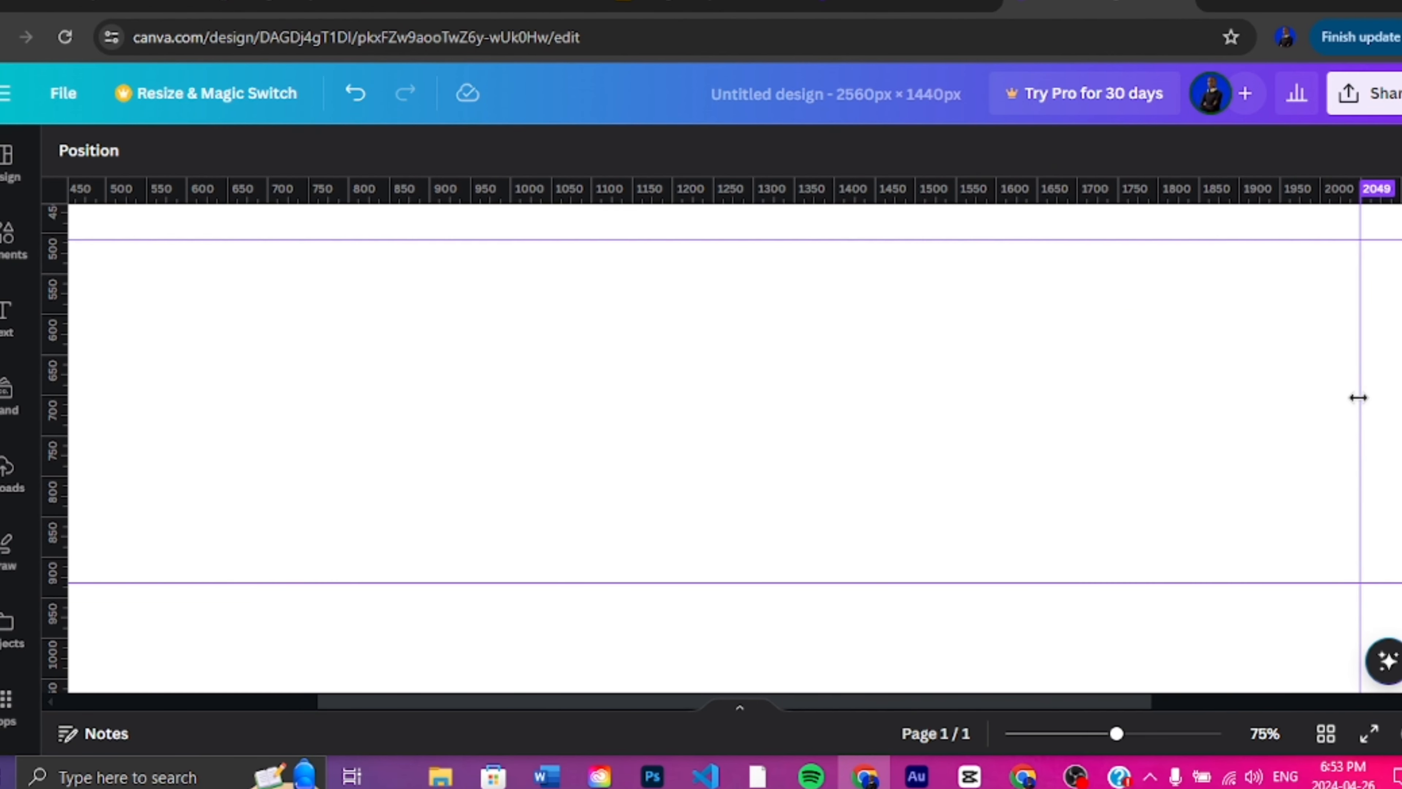
{"action": "left_click_drag", "start_coordinate": [53, 364], "coordinate": [111, 362]}
{"action": "scroll", "coordinate": [547, 535], "scroll_direction": "down", "scroll_amount": 5}
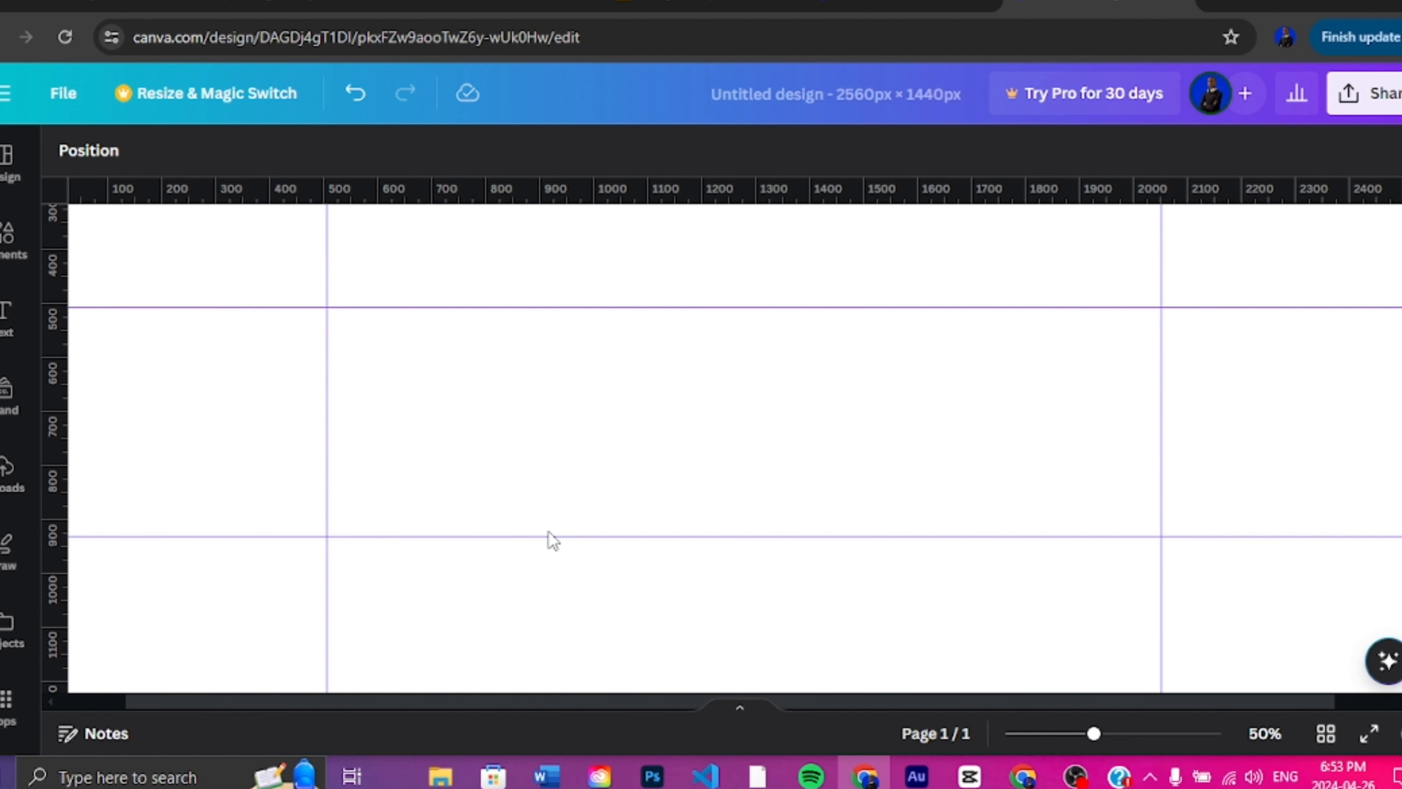
{"action": "scroll", "coordinate": [548, 530], "scroll_direction": "down", "scroll_amount": 3}
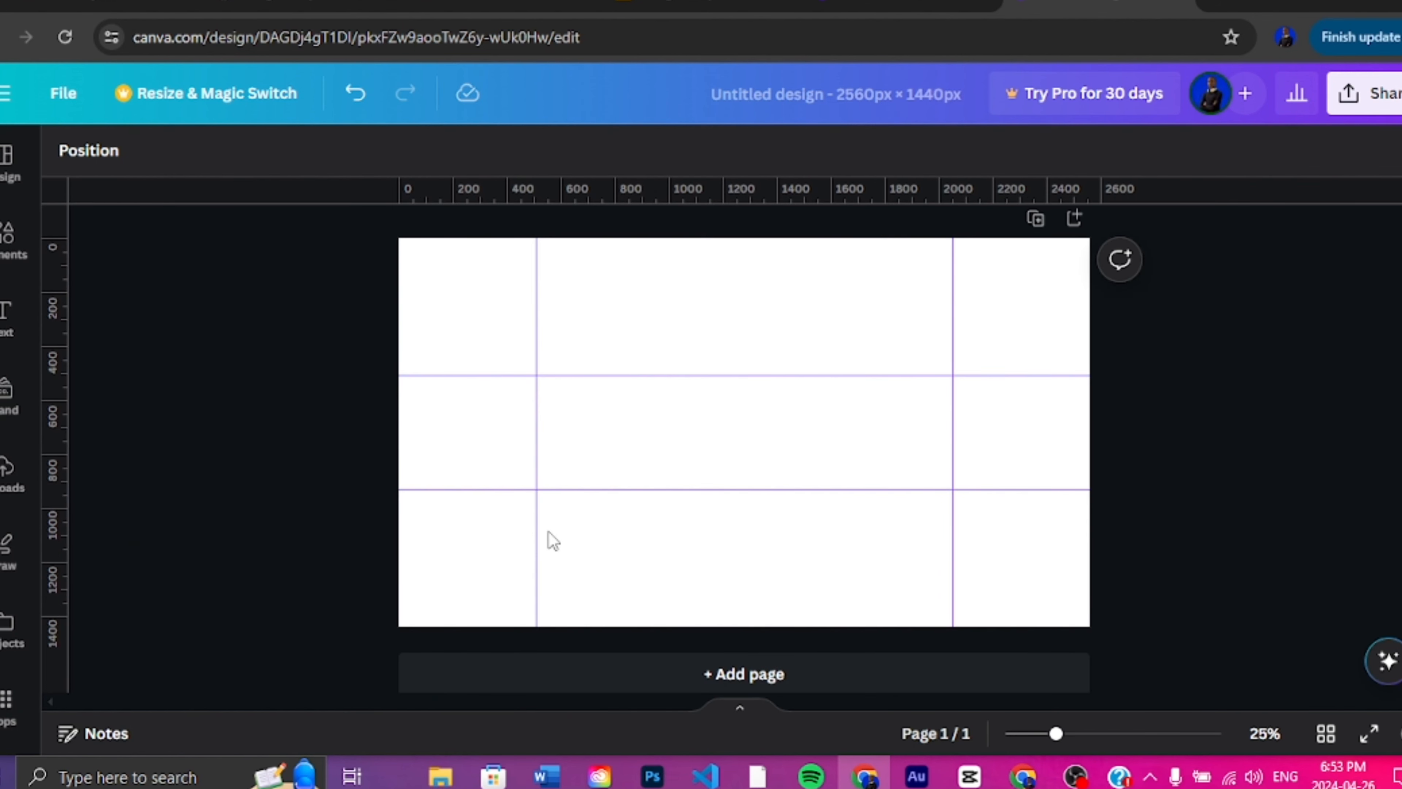